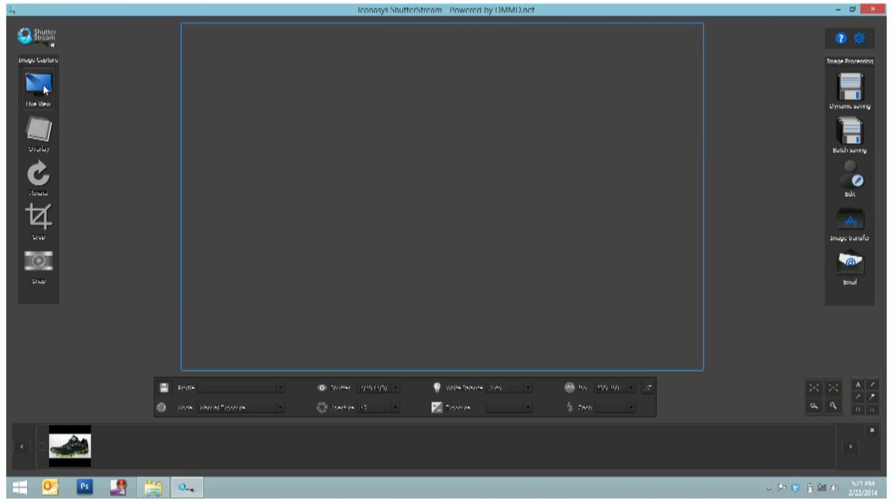
# Start the live view and set the shutter speed to 1/8 after briefly trying 1/6
pyautogui.click(44, 85)
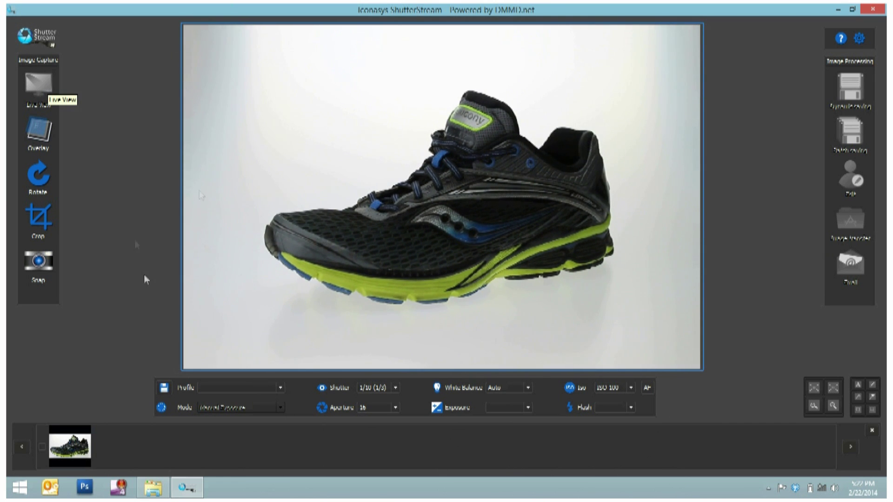
pyautogui.click(389, 387)
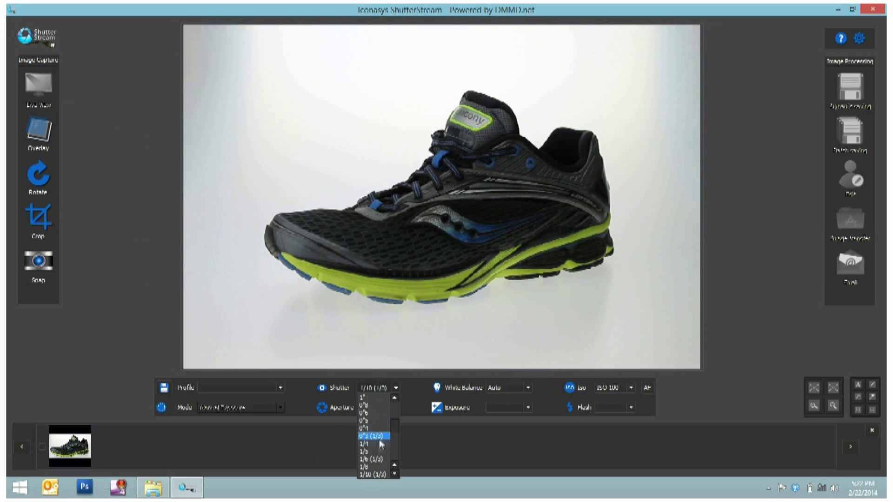
pyautogui.click(375, 456)
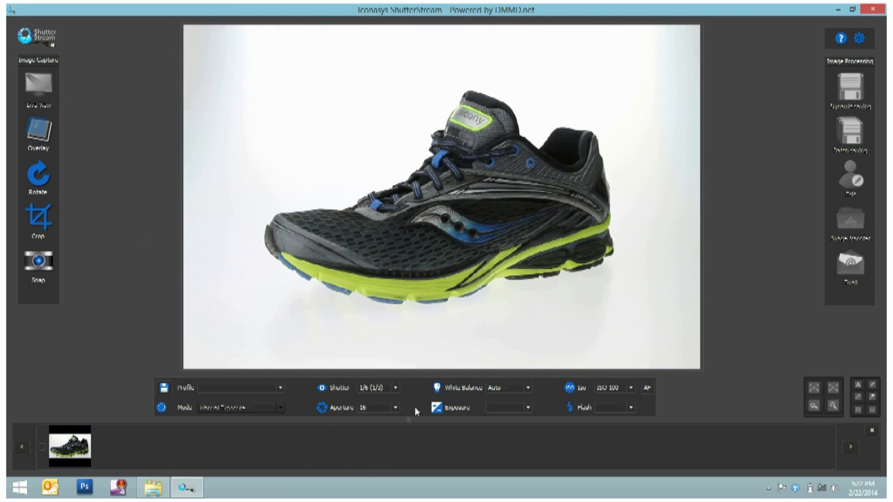
pyautogui.click(395, 392)
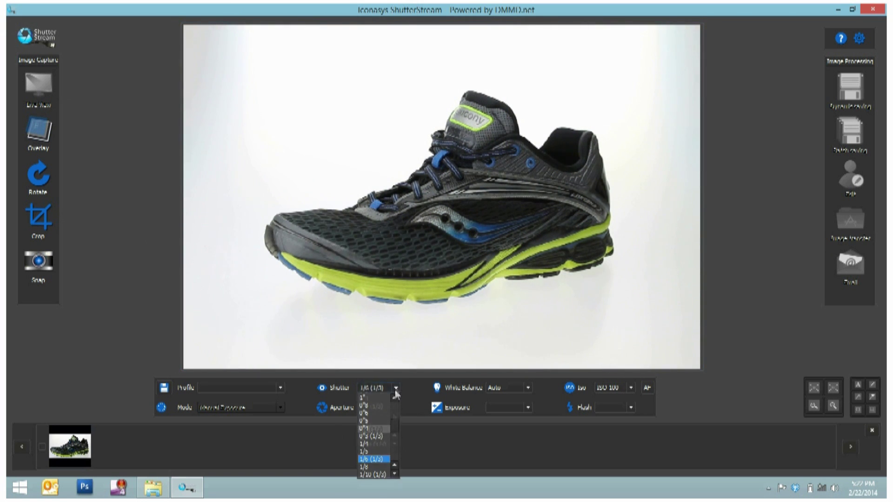
pyautogui.click(378, 466)
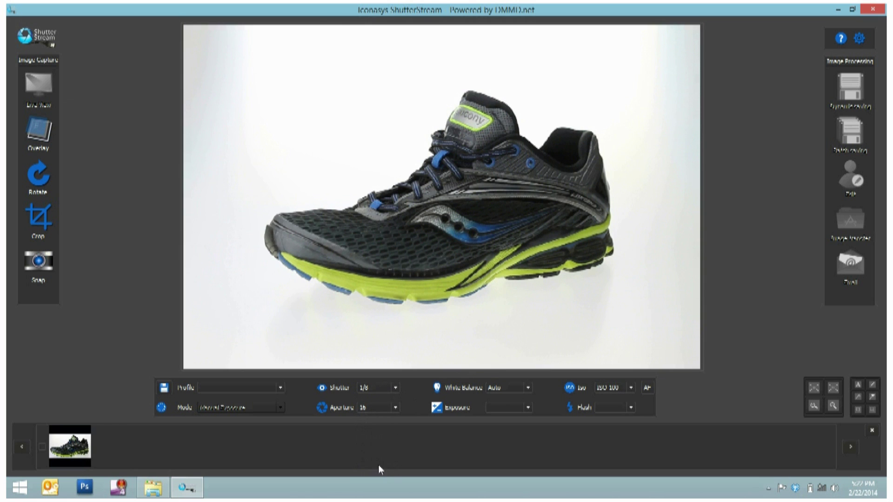
# Frame the shoe with a crop rectangle, shift it slightly up, and snap the side-view photo
pyautogui.click(45, 212)
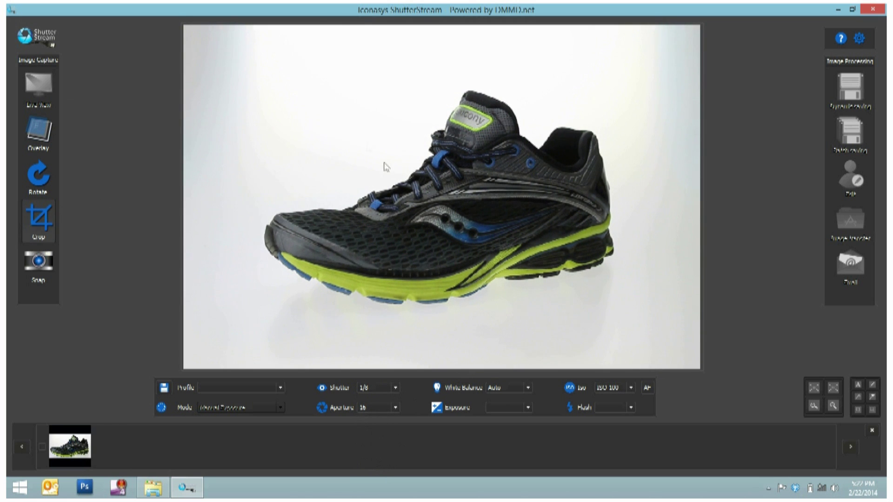
pyautogui.moveTo(250, 81)
pyautogui.mouseDown()
pyautogui.moveTo(442, 240)
pyautogui.moveTo(594, 285)
pyautogui.moveTo(632, 303)
pyautogui.moveTo(636, 317)
pyautogui.mouseUp()
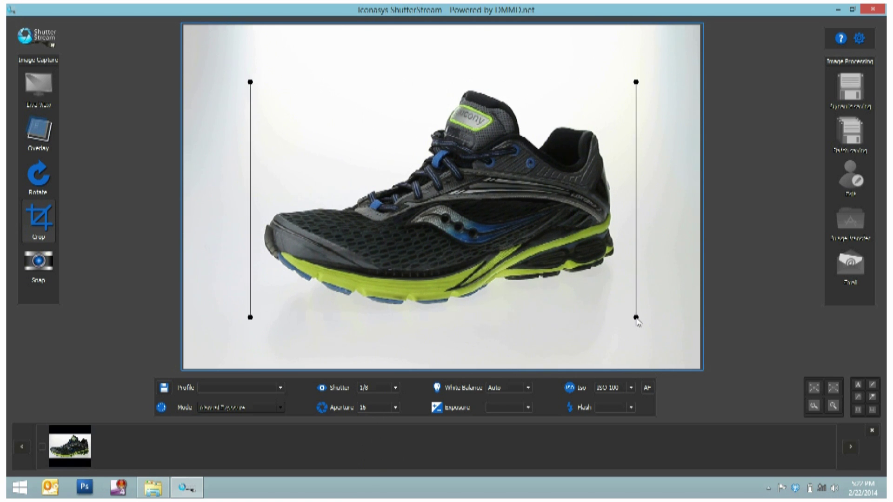
pyautogui.moveTo(637, 321); pyautogui.dragTo(626, 289)
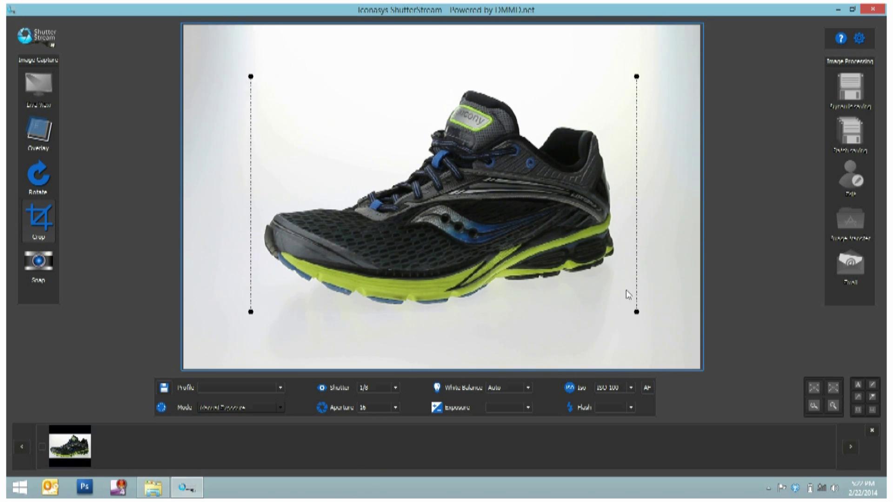
pyautogui.click(41, 263)
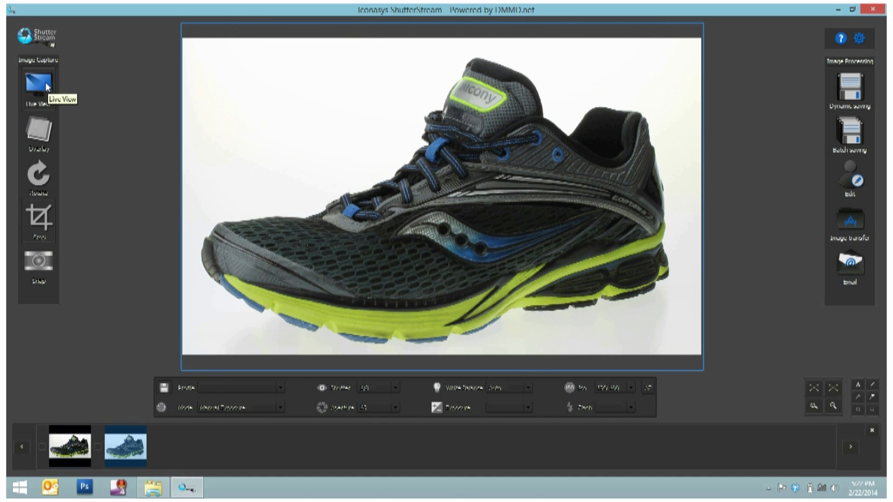
# Restart live view with the shoe repositioned and snap the top-down view
pyautogui.click(46, 82)
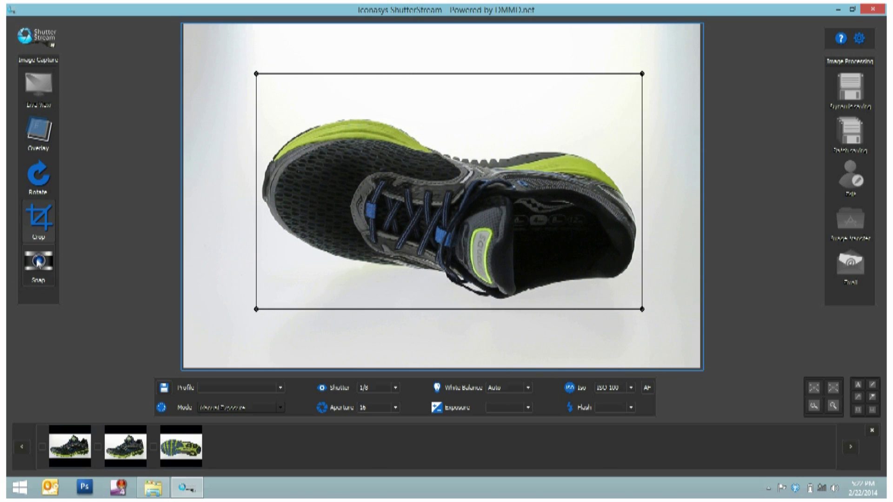
pyautogui.click(39, 263)
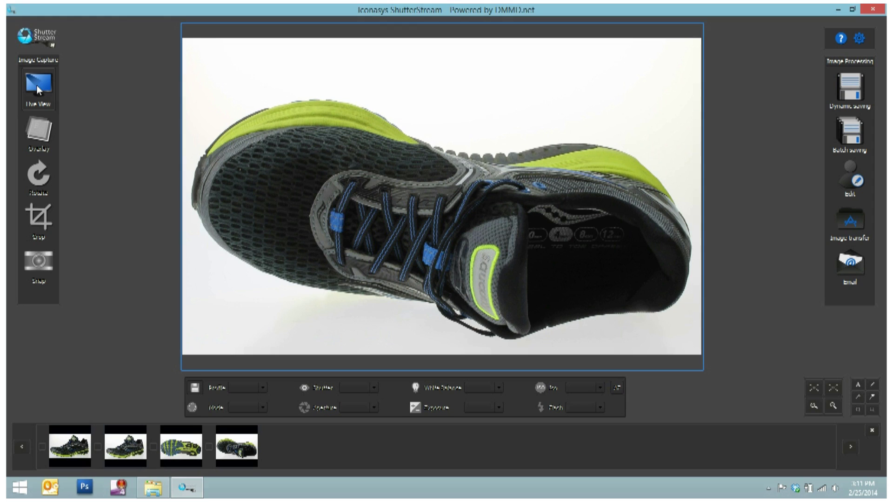
# Tick the second, third and fourth filmstrip thumbnails: side view, sole and top view
pyautogui.click(42, 90)
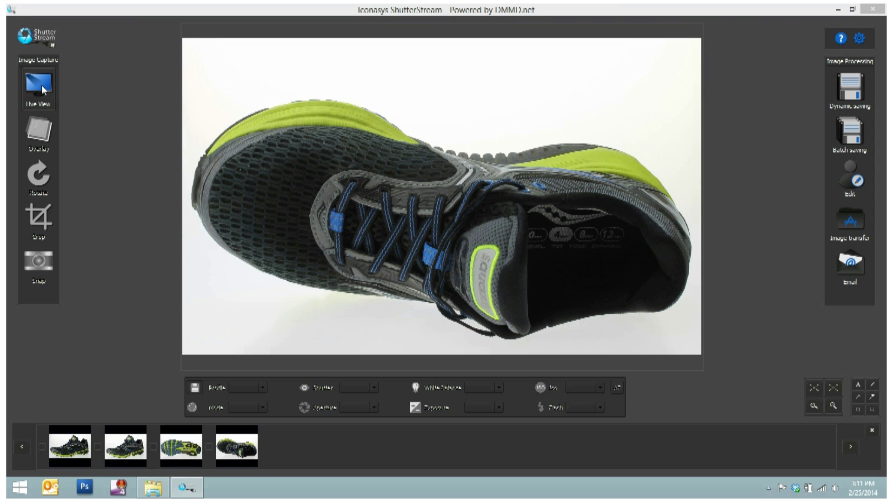
pyautogui.click(98, 447)
pyautogui.click(154, 447)
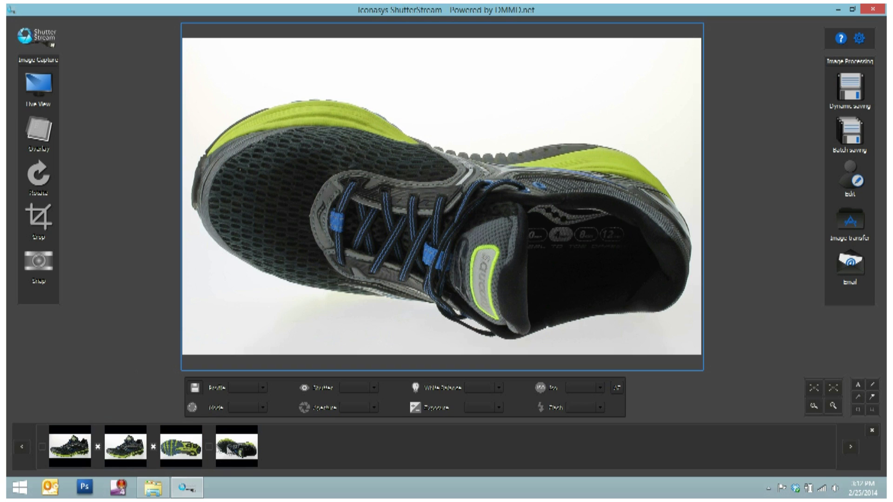
pyautogui.click(209, 447)
# Set sharpness to 3, pull the Levels white and black points inward, and apply to all three photos
pyautogui.click(842, 189)
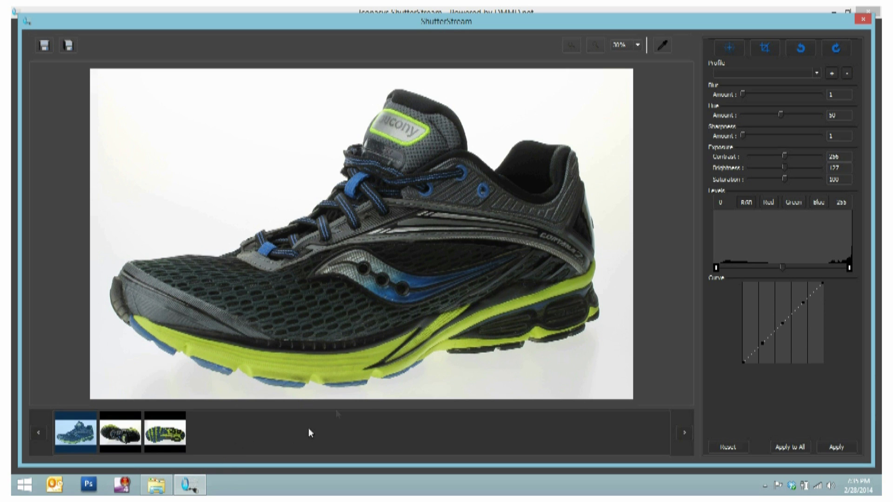
pyautogui.moveTo(744, 135); pyautogui.dragTo(750, 134)
pyautogui.click(663, 45)
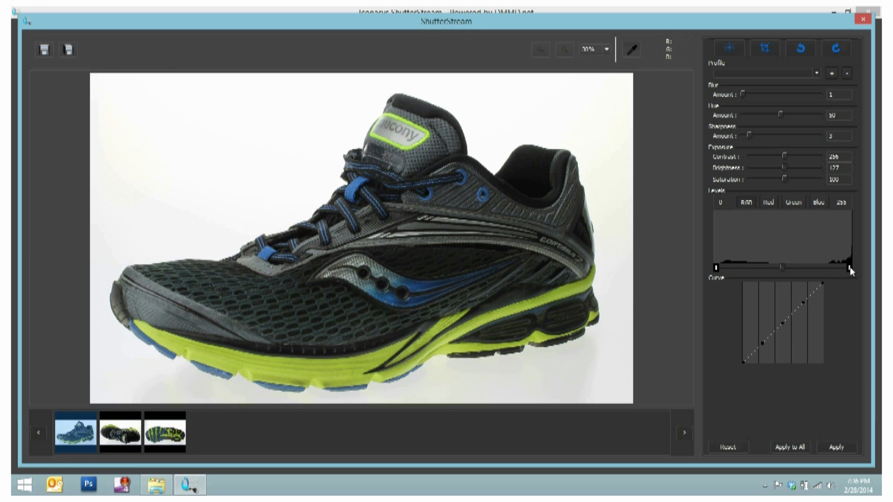
pyautogui.moveTo(850, 267); pyautogui.dragTo(826, 269)
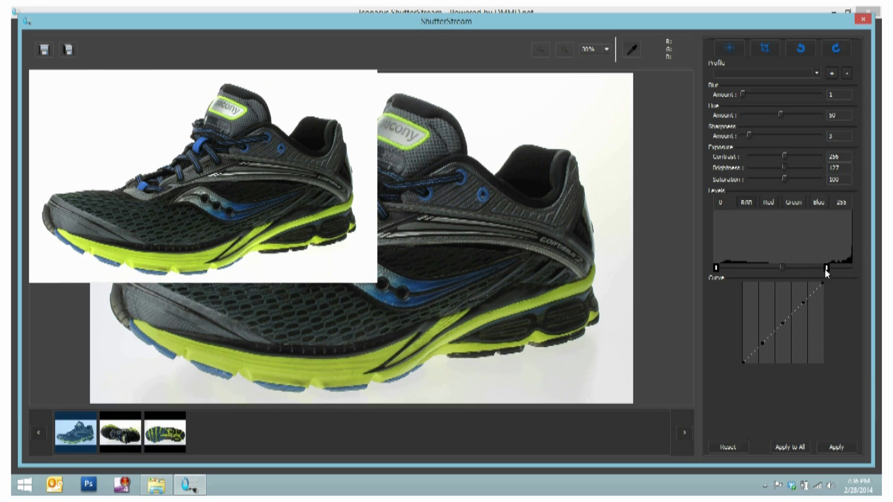
pyautogui.moveTo(716, 268); pyautogui.dragTo(719, 268)
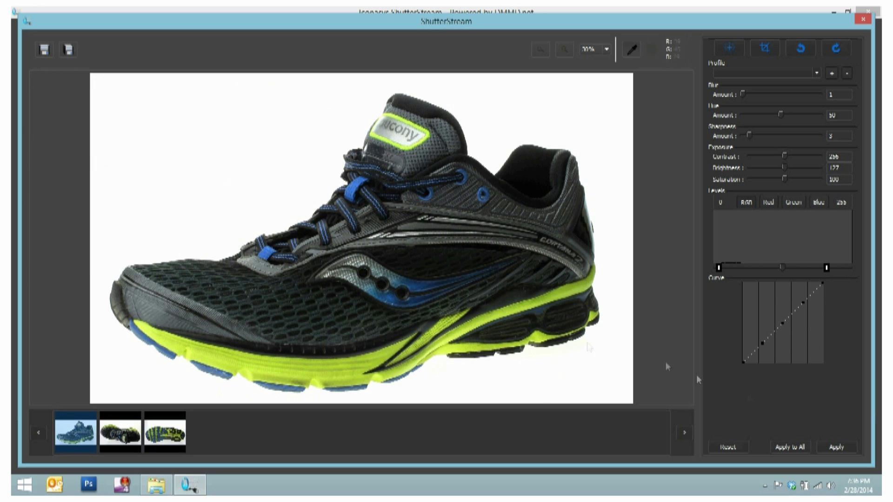
pyautogui.click(796, 447)
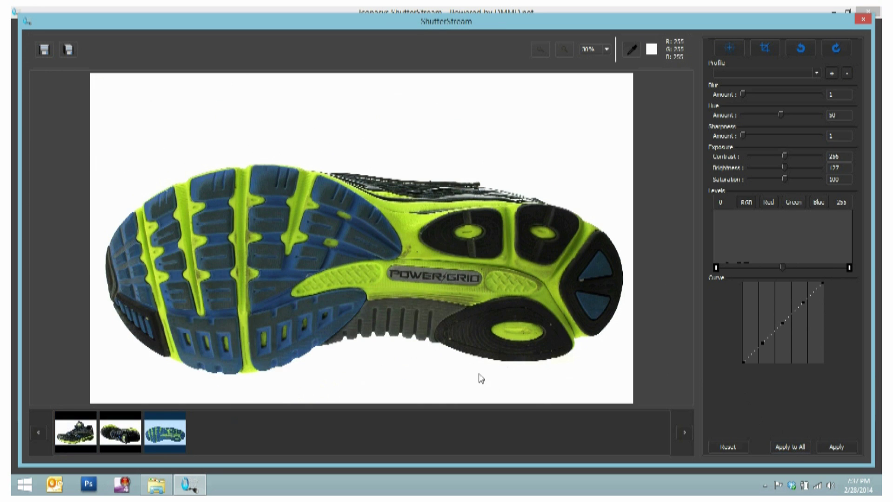
# Start a batch save named 'Running Shoe' into the Product Images folder
pyautogui.click(70, 50)
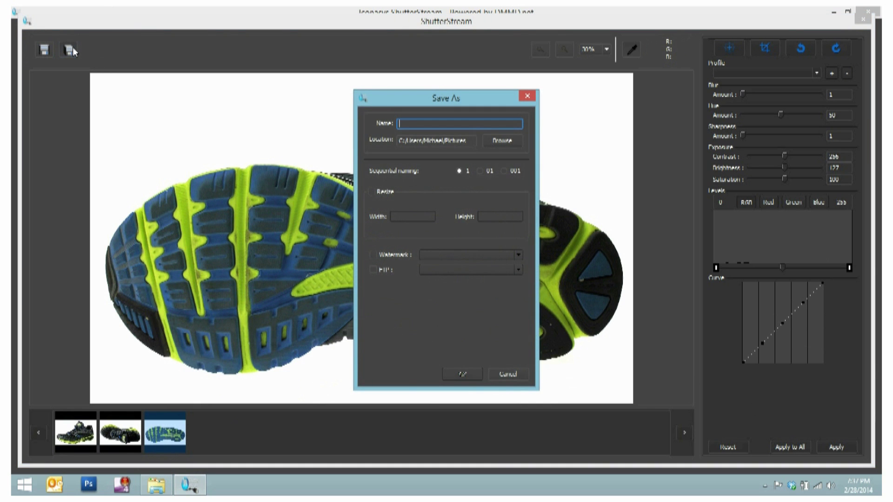
pyautogui.write('h')
pyautogui.write('unning Sh')
pyautogui.write('oe')
pyautogui.click(507, 141)
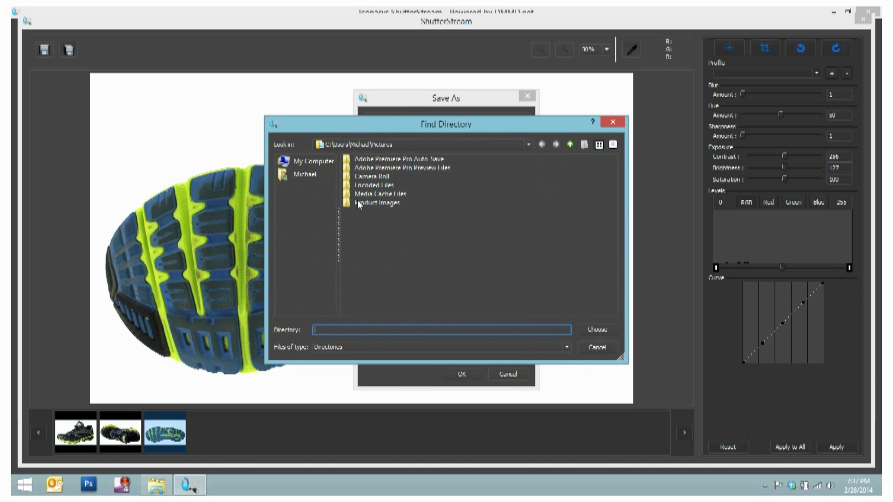
pyautogui.doubleClick(359, 203)
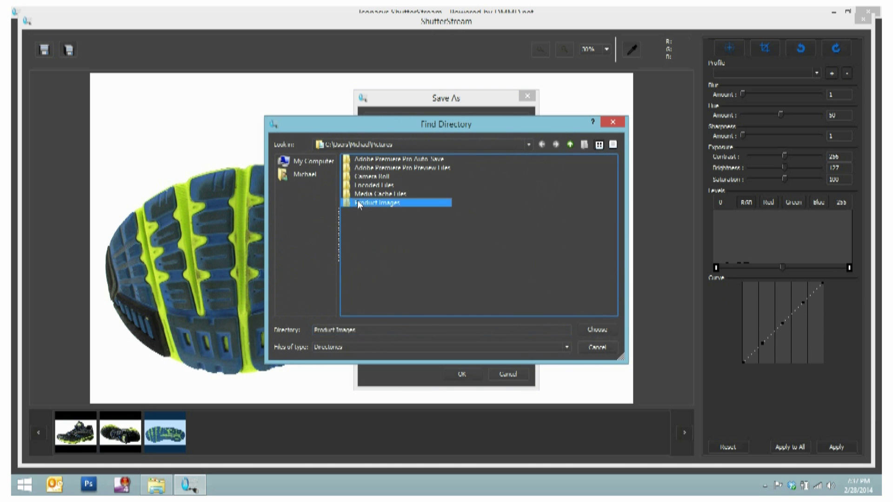
pyautogui.click(597, 330)
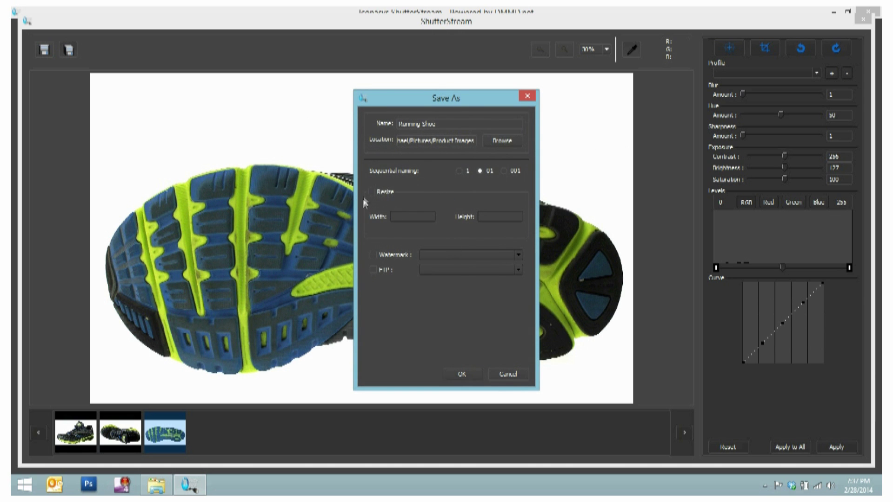
# Resize the output to 600 px wide, run the batch save, and dismiss the completion message
pyautogui.click(371, 191)
pyautogui.click(402, 217)
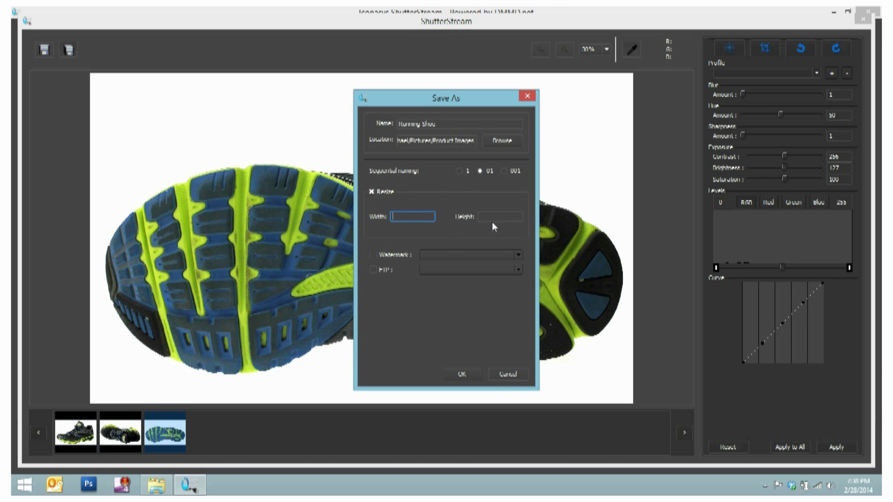
pyautogui.write('600')
pyautogui.click(474, 373)
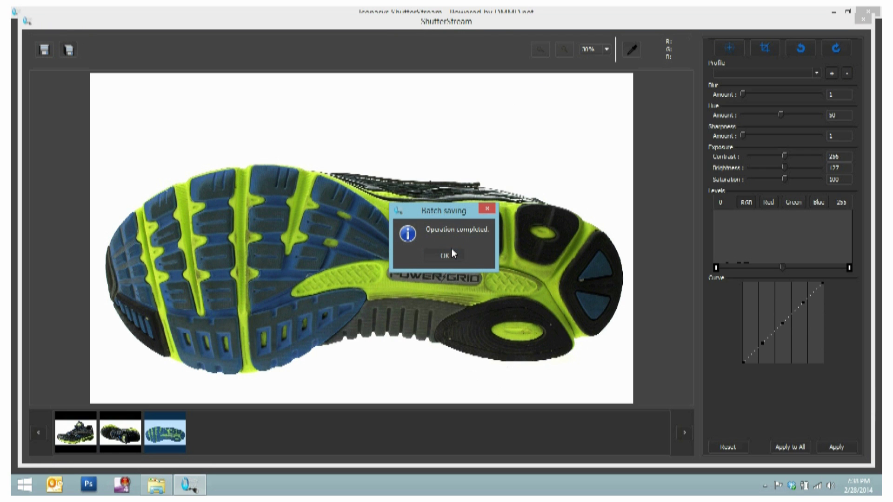
pyautogui.click(450, 255)
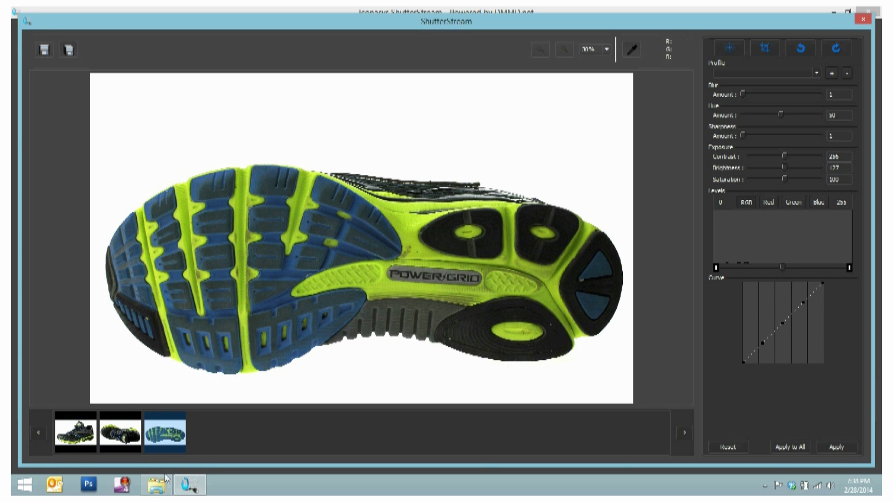
# Bring up File Explorer showing the three Running Shoe photos in Product Images
pyautogui.click(167, 490)
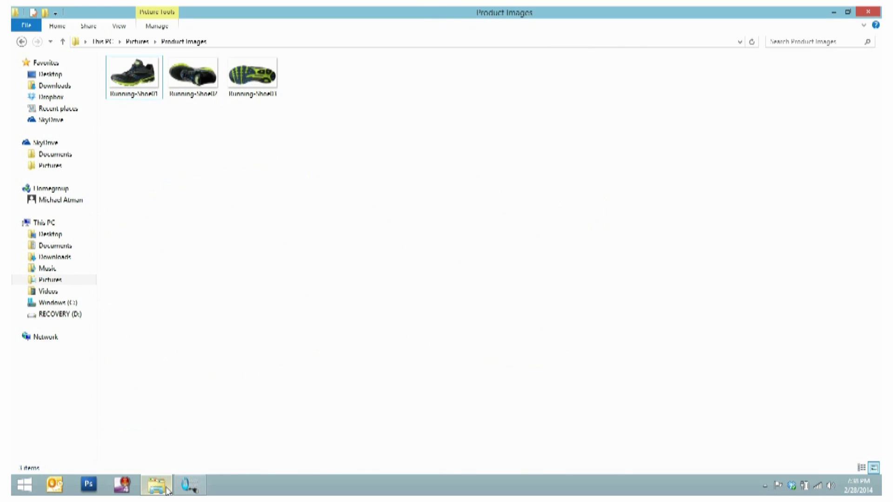